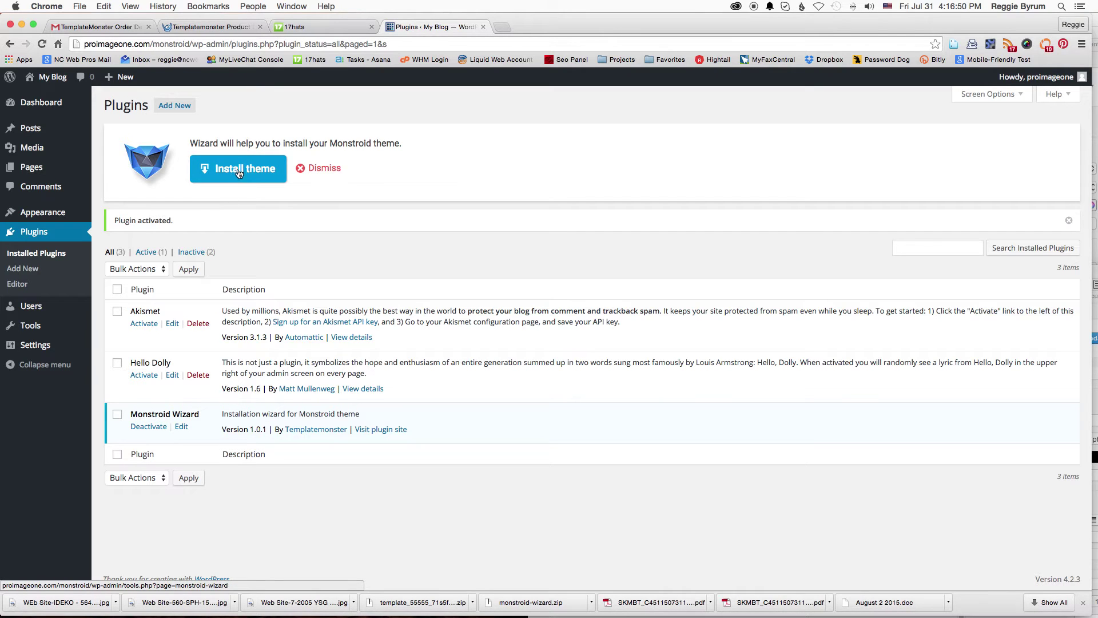
- Start the Monstroid theme installation wizard and copy the theme's licence key from the TemplateMonster order page
mouse_move(32, 324)
left_click(132, 377)
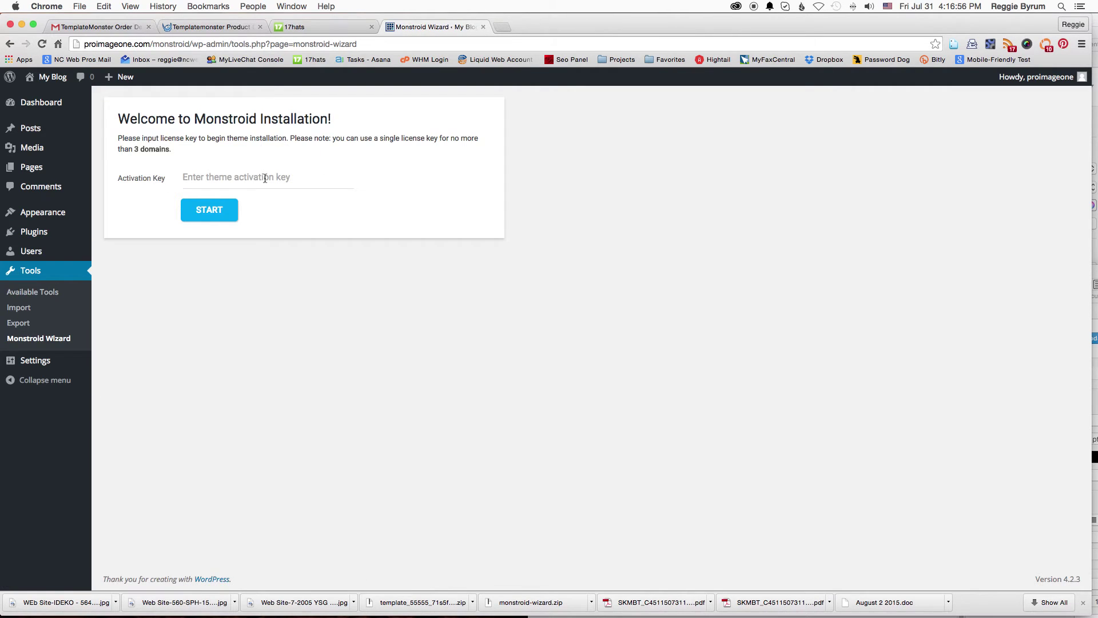
left_click(218, 27)
left_click_drag(527, 415, 398, 416)
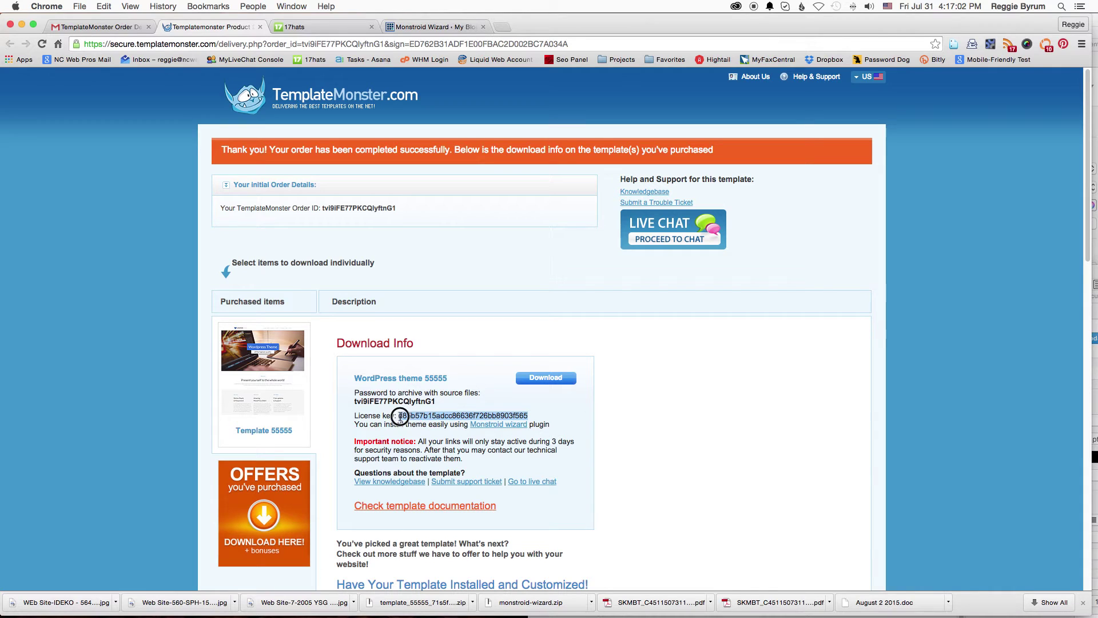
right_click(442, 420)
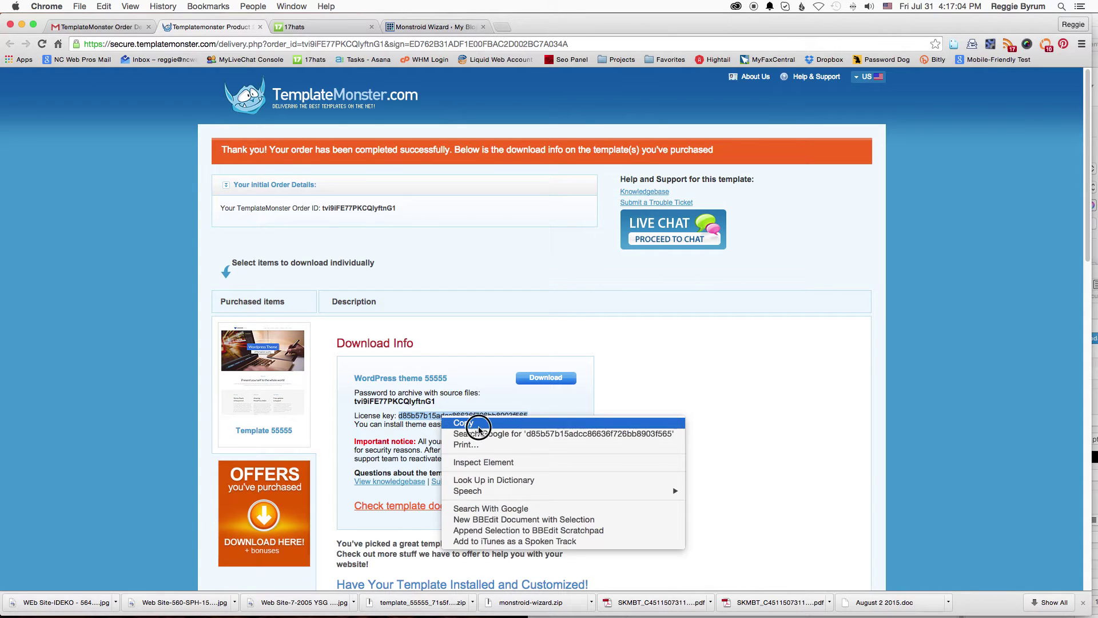
left_click(455, 424)
- Paste the licence key as the activation key in the Monstroid Wizard and start the installation
left_click(427, 28)
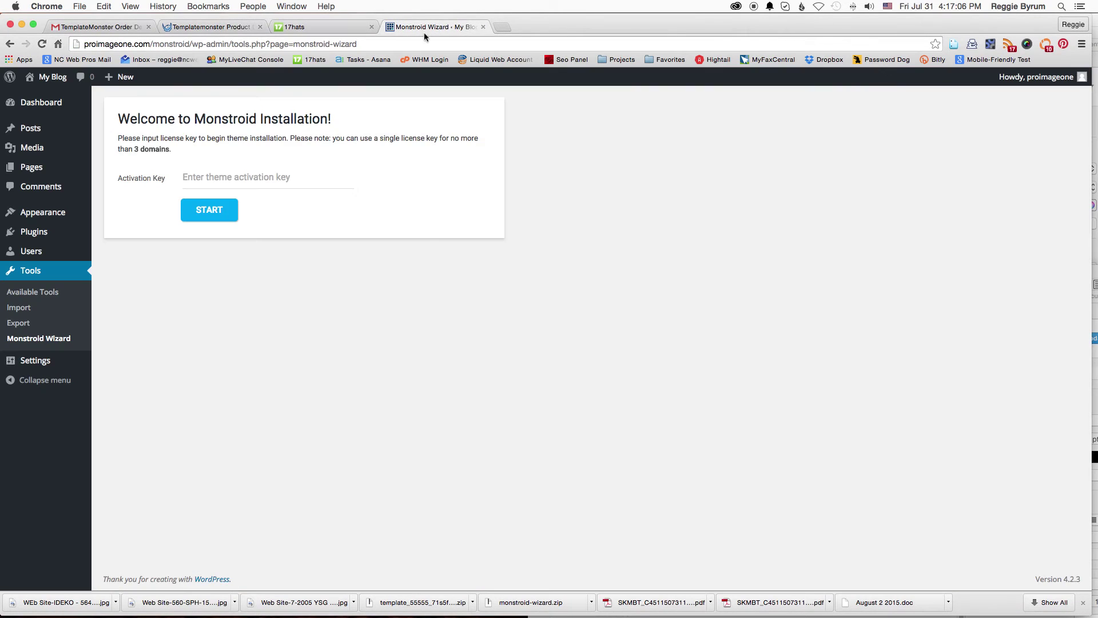
left_click(201, 176)
right_click(202, 175)
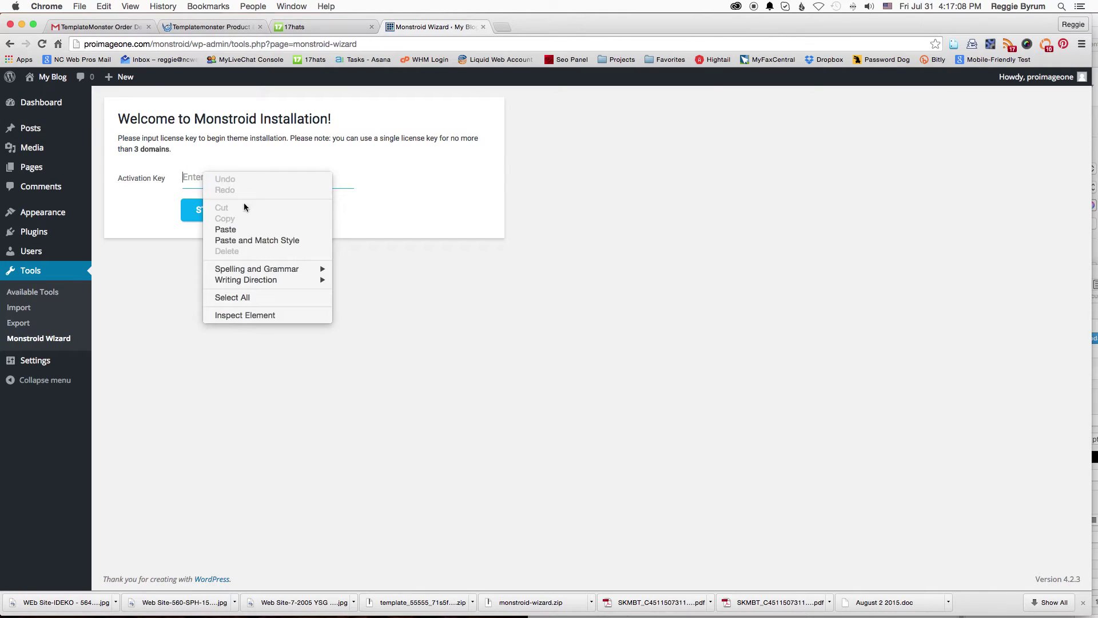
left_click(235, 230)
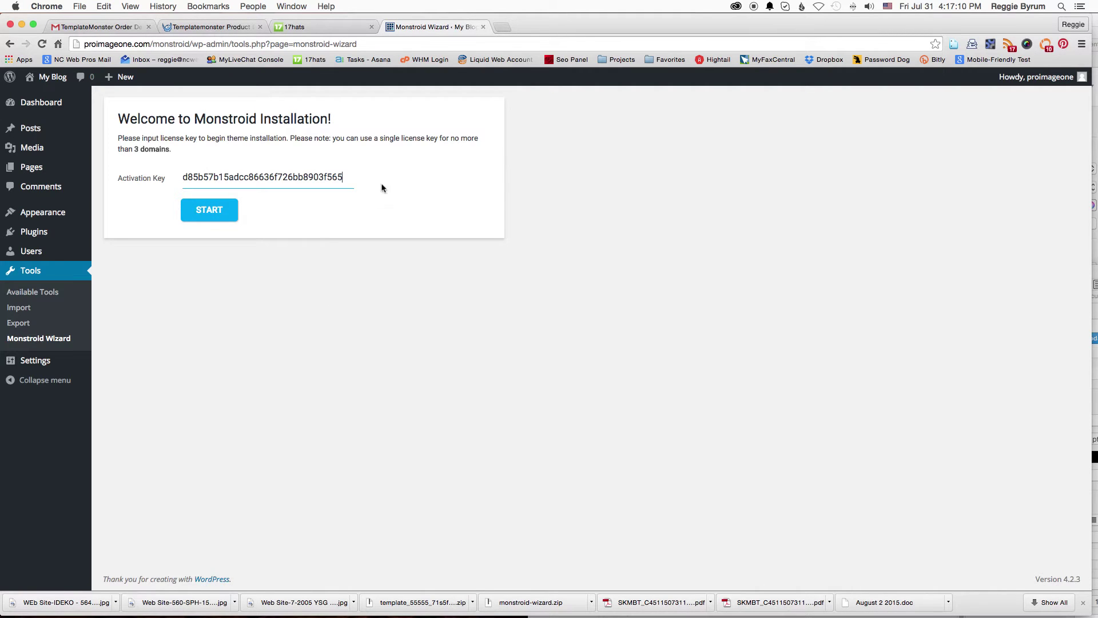
left_click(218, 209)
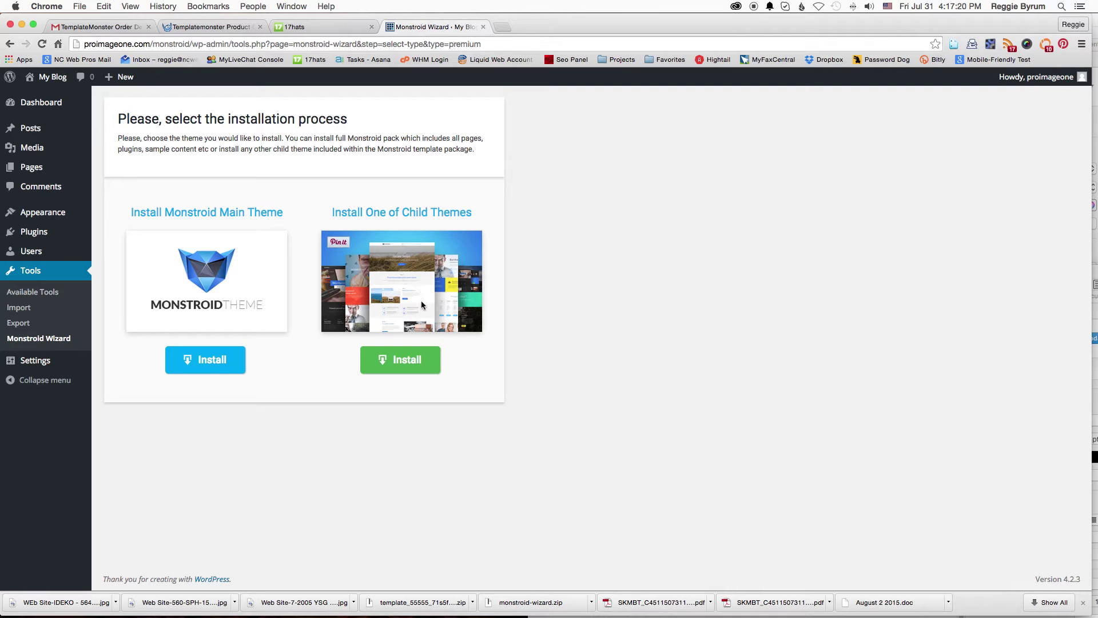
- Install the Monstroid main theme together with its framework and plugins
left_click(207, 365)
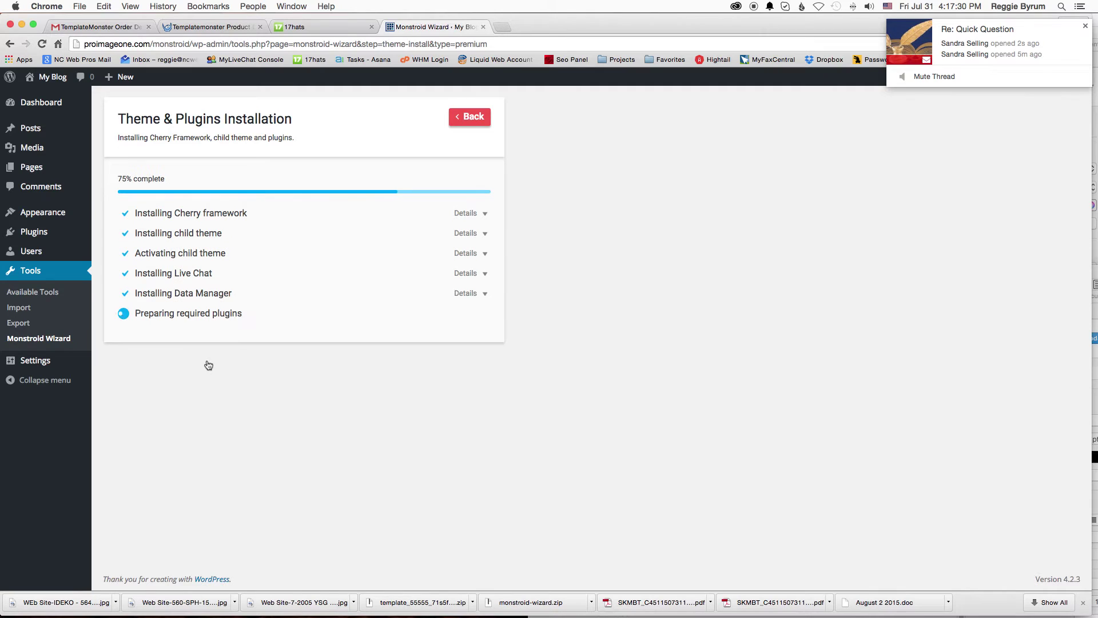
left_click(936, 78)
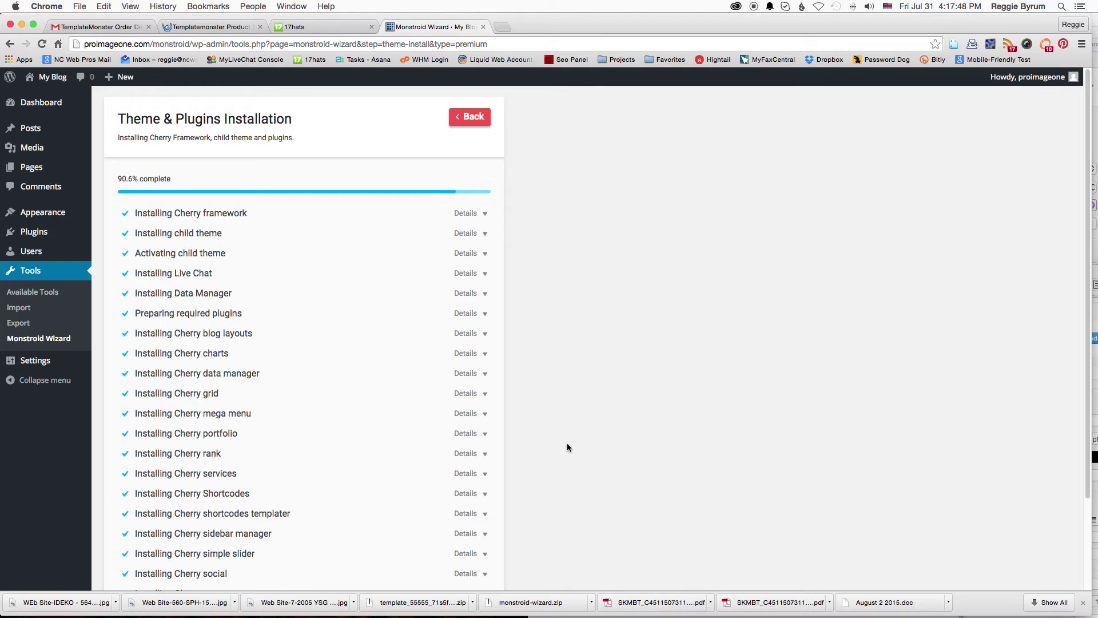
scroll(569, 452, "down", 3)
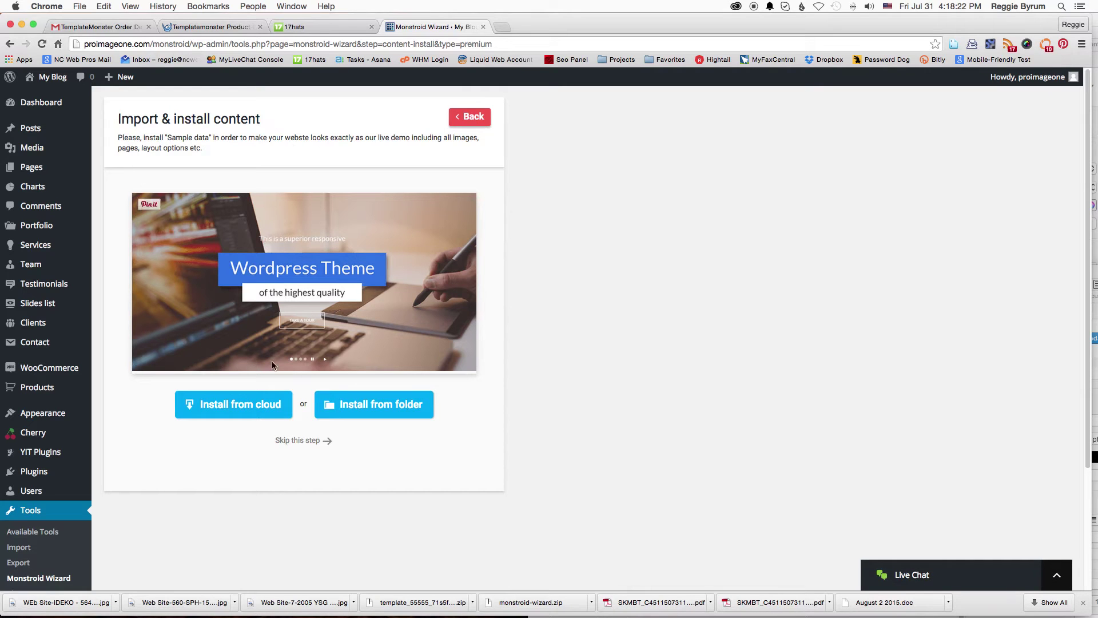
- Load the theme's sample data from the cloud and continue with installing the content
left_click(229, 409)
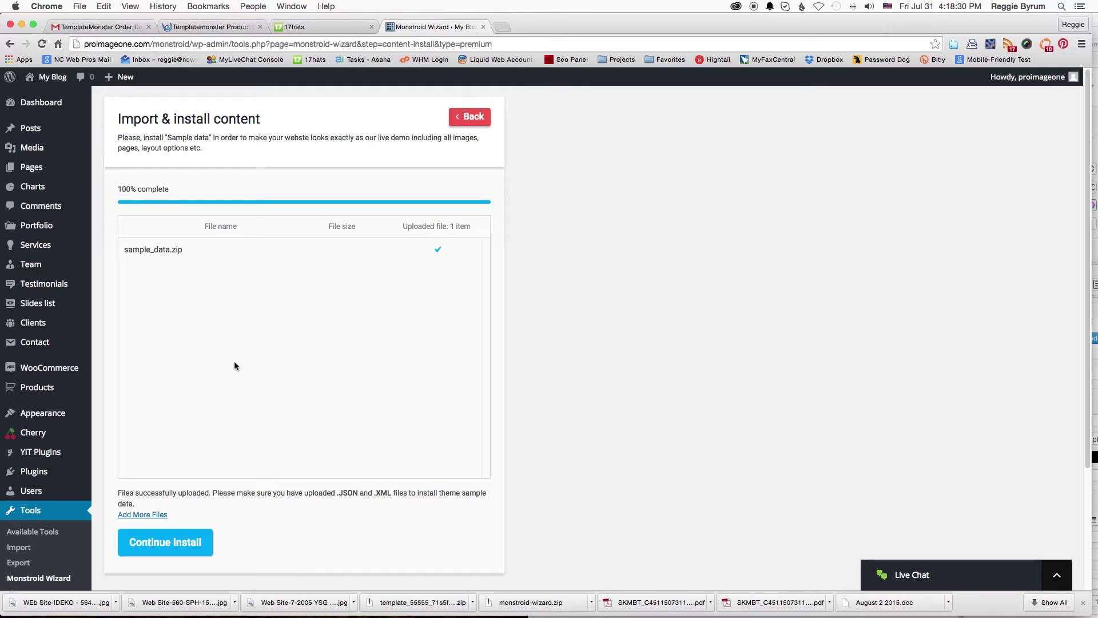
left_click(157, 547)
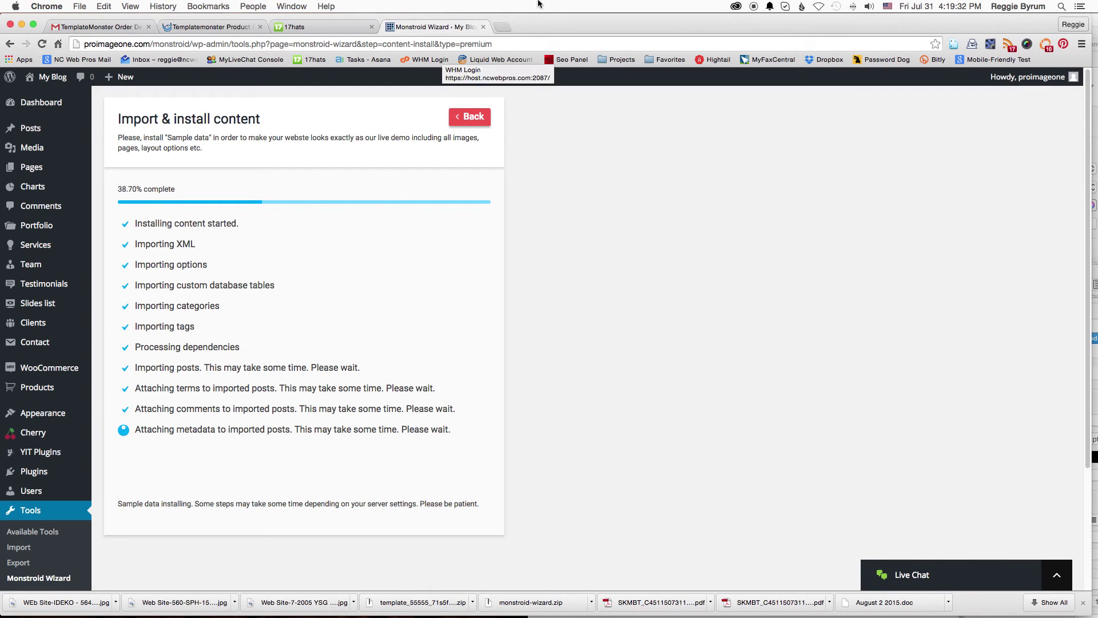
- Open ncwebpros.com in a new tab and follow the LiquidWeb link on its Our Partners resources page to view the hosting offers
left_click(507, 29)
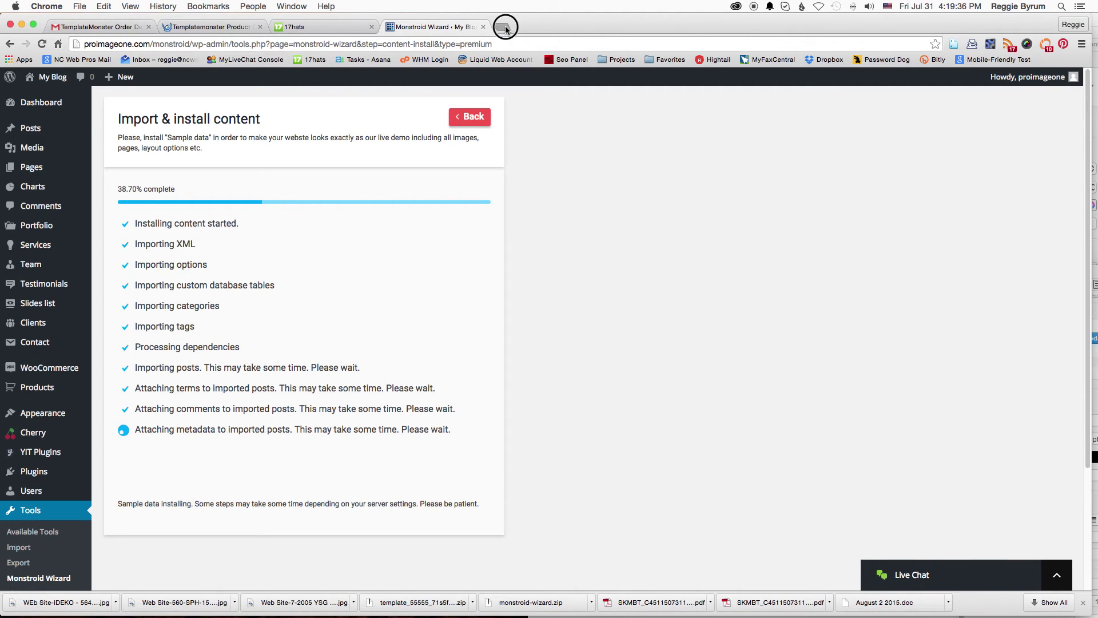
type("ncwebpro")
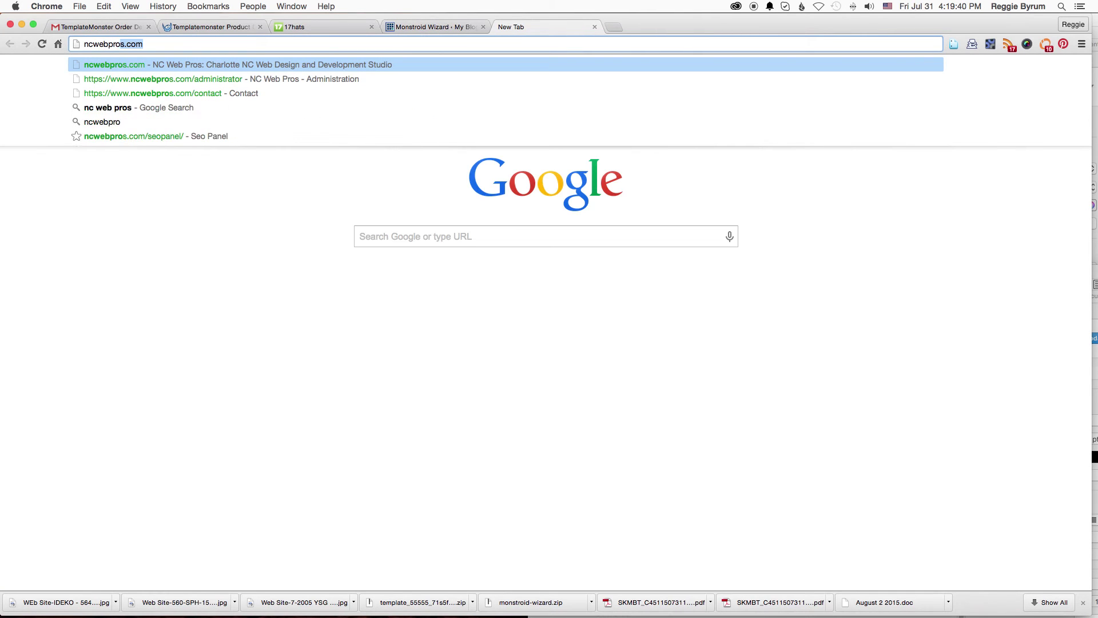
key("Return")
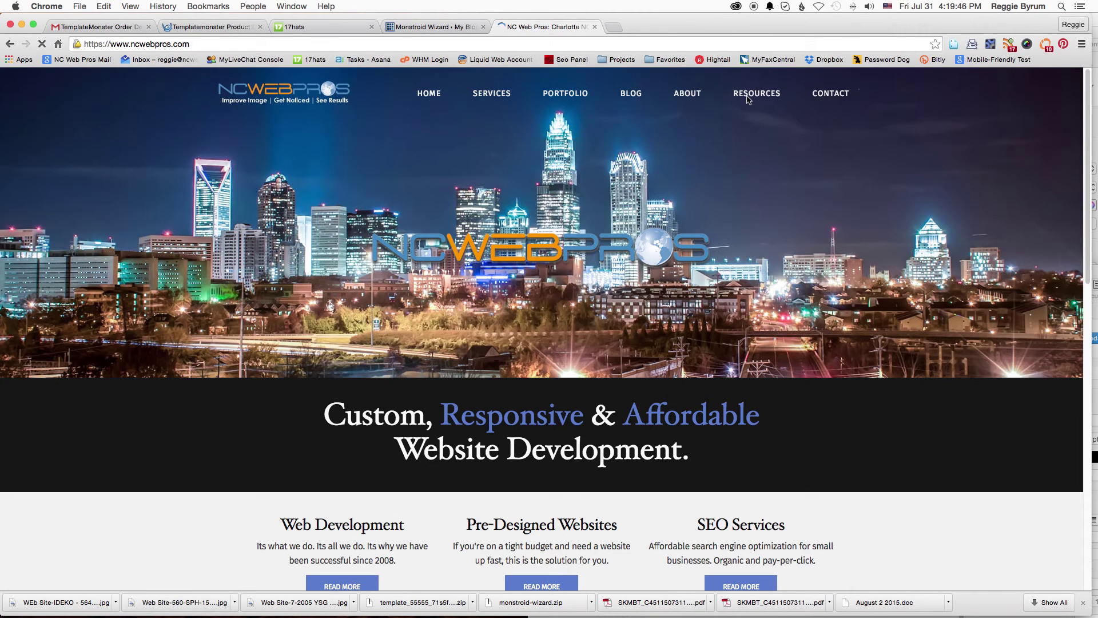
left_click(748, 95)
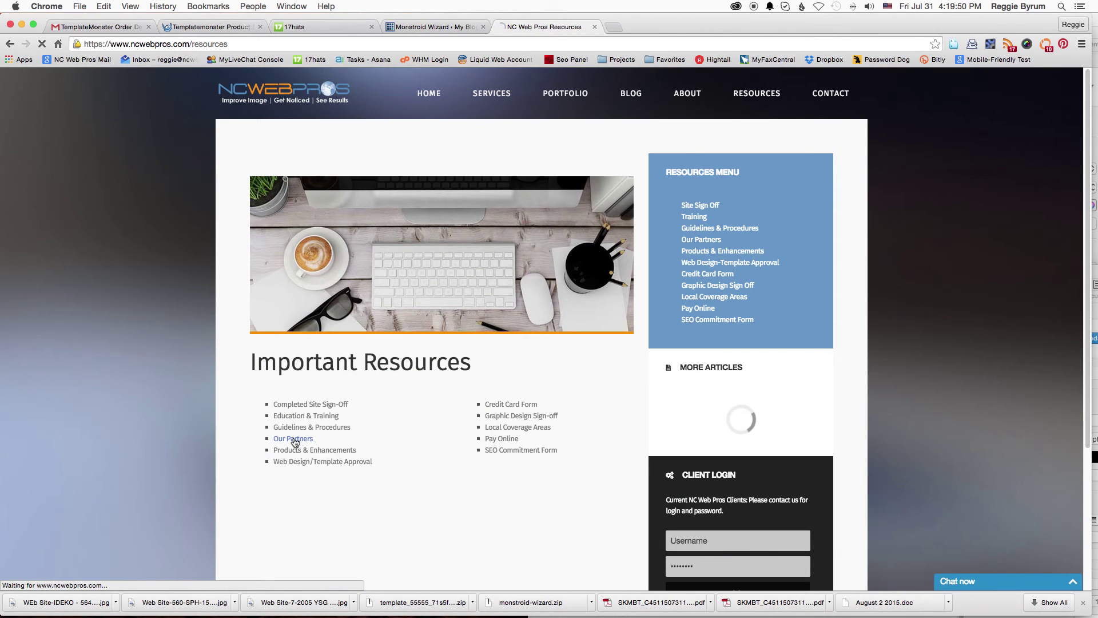
left_click(294, 439)
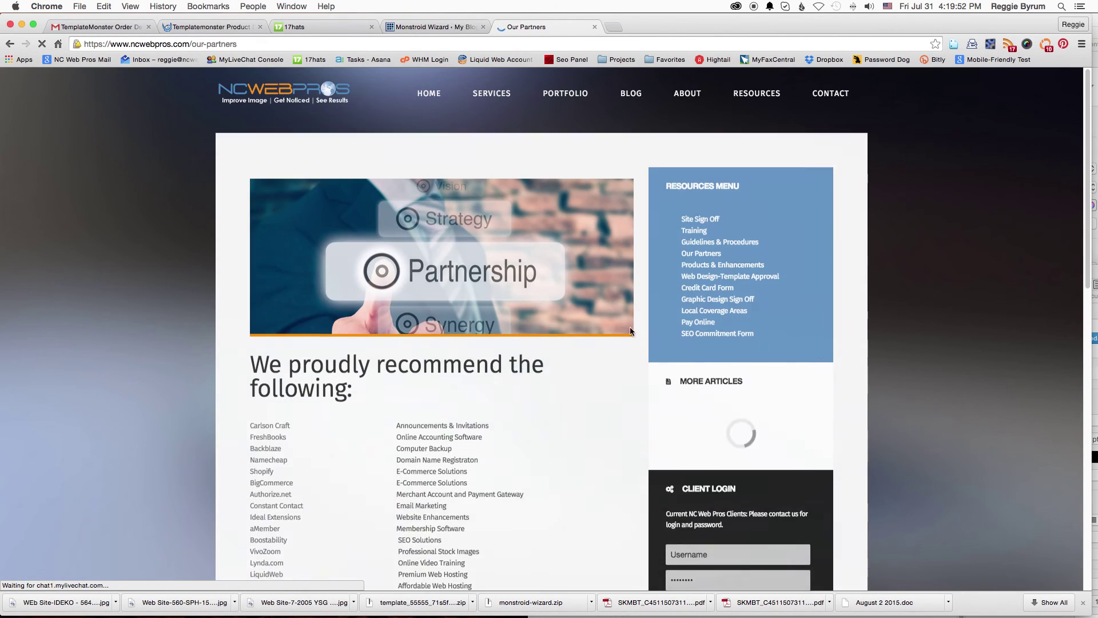
scroll(881, 408, "down", 4)
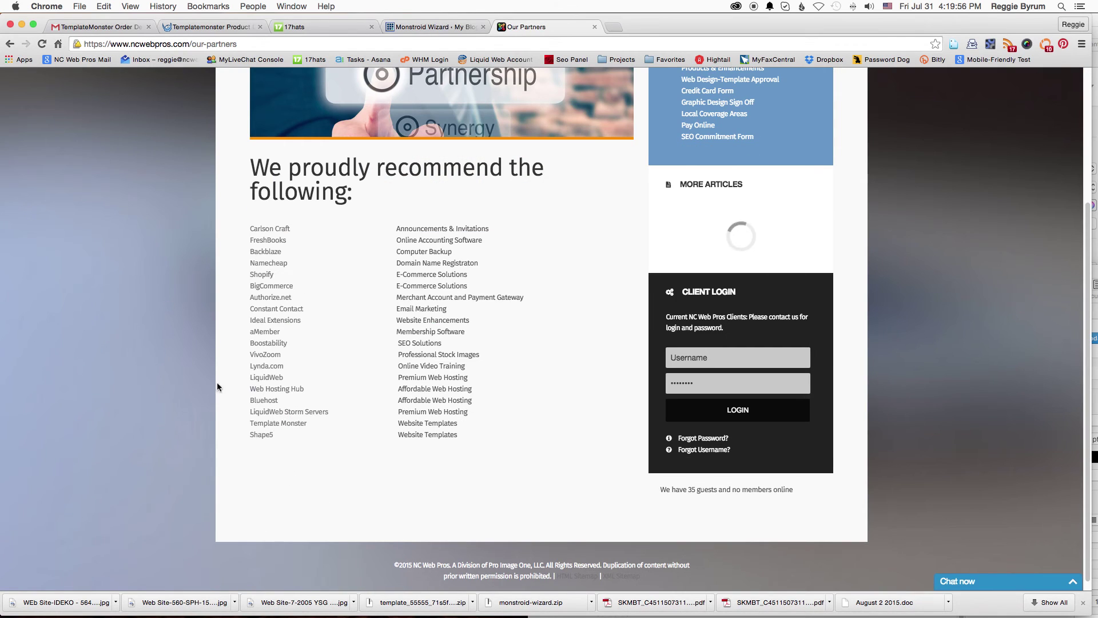
left_click(271, 378)
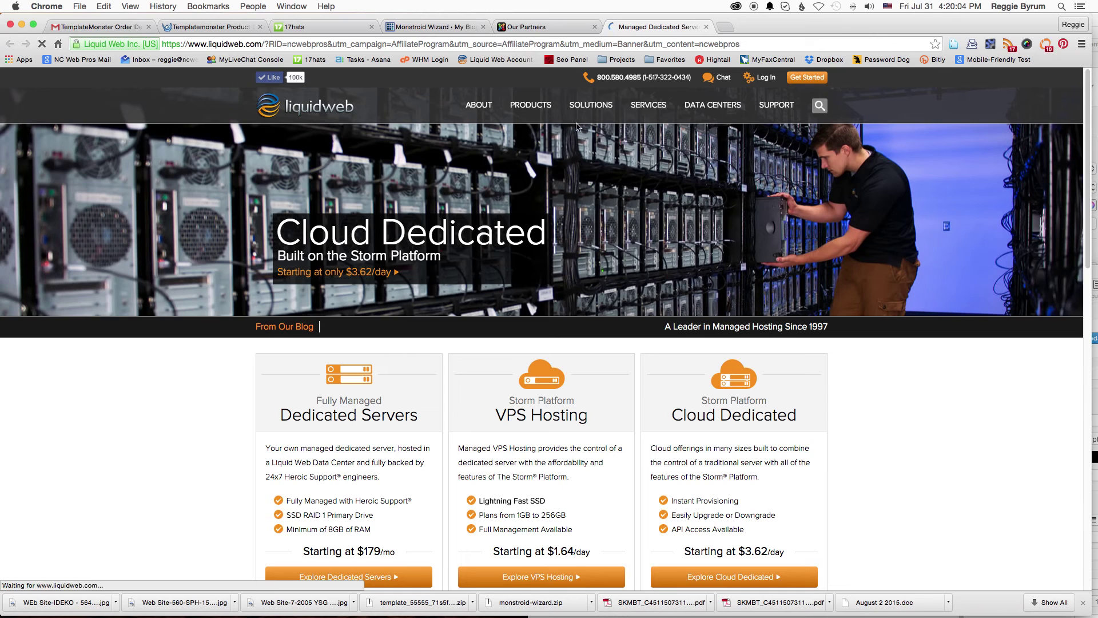
mouse_move(543, 112)
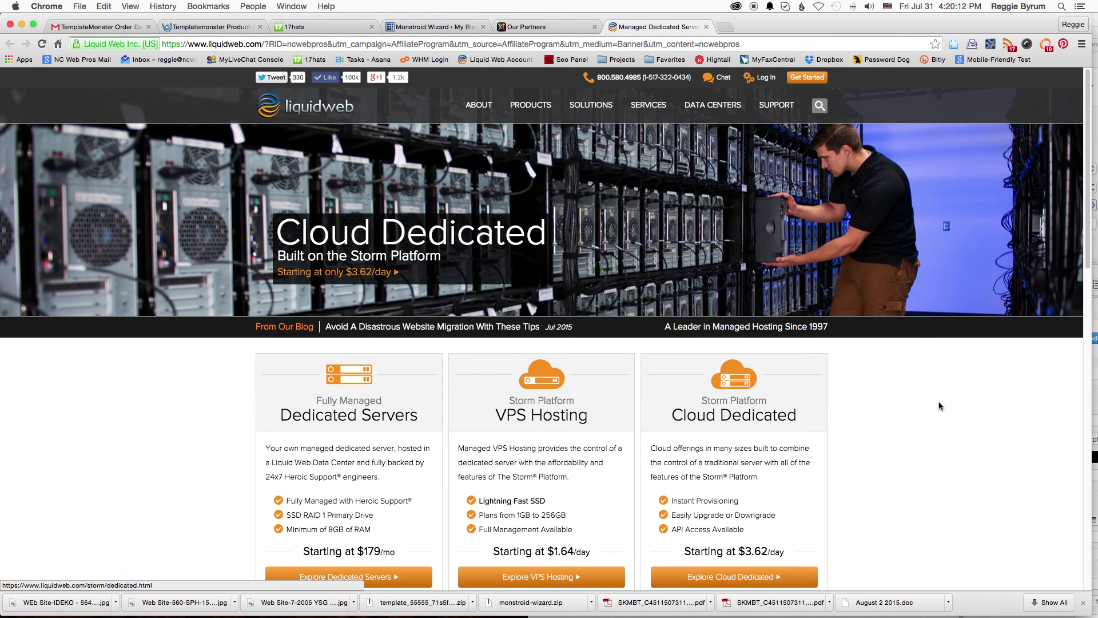
- Return to the Monstroid Wizard and check the progress of the sample content installation
left_click(405, 28)
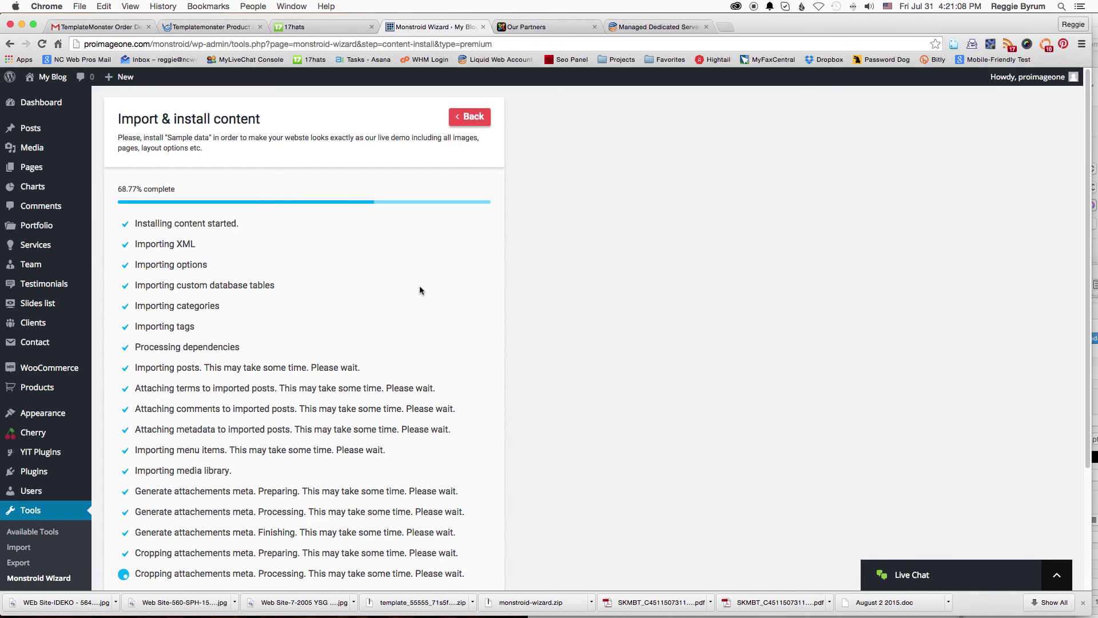
scroll(513, 358, "down", 3)
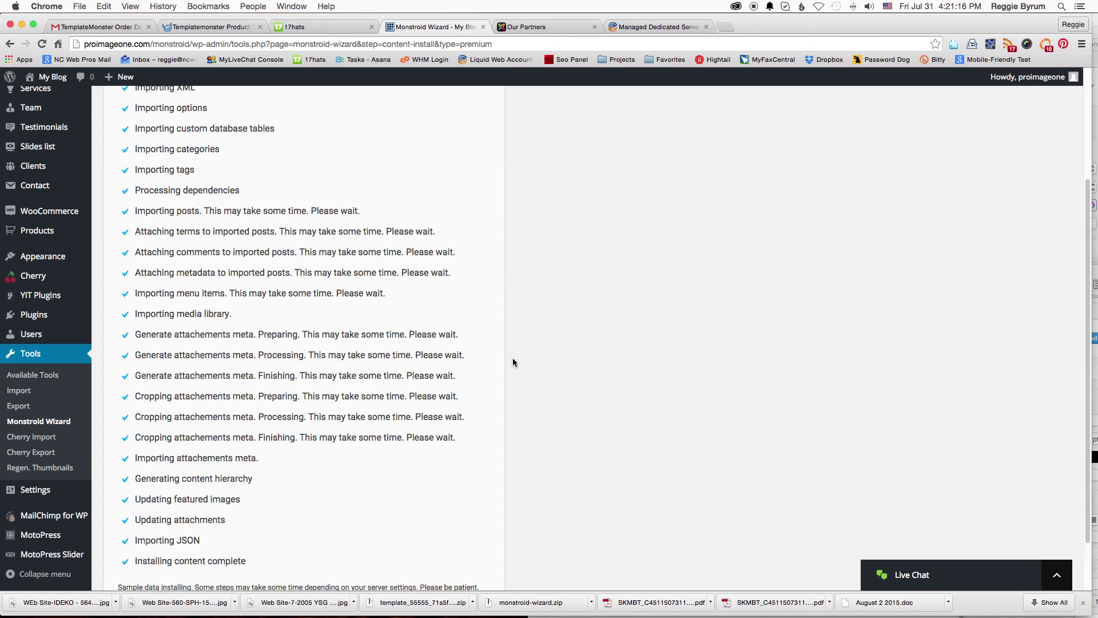
scroll(513, 358, "down", 2)
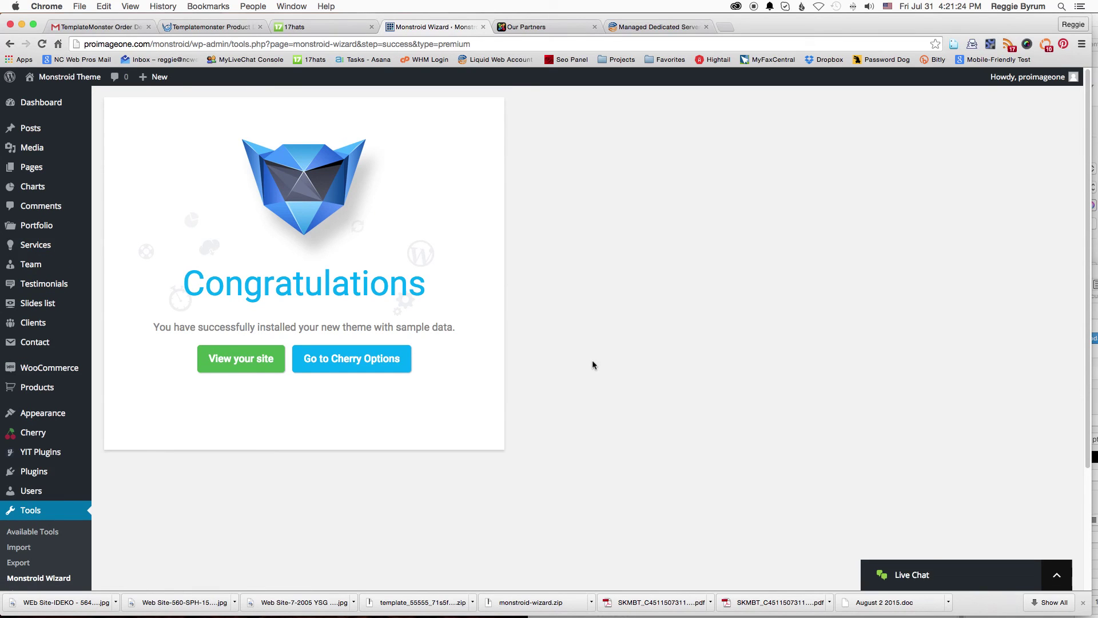
- View the newly installed Monstroid site and look through the home page's sections down to the footer
left_click(242, 365)
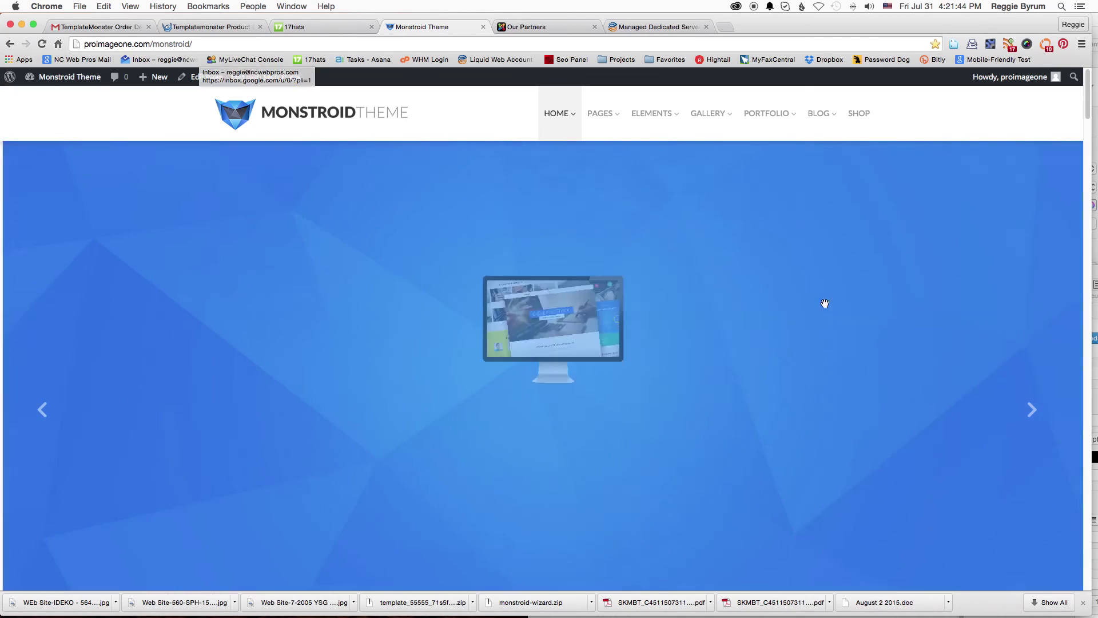
scroll(779, 420, "down", 15)
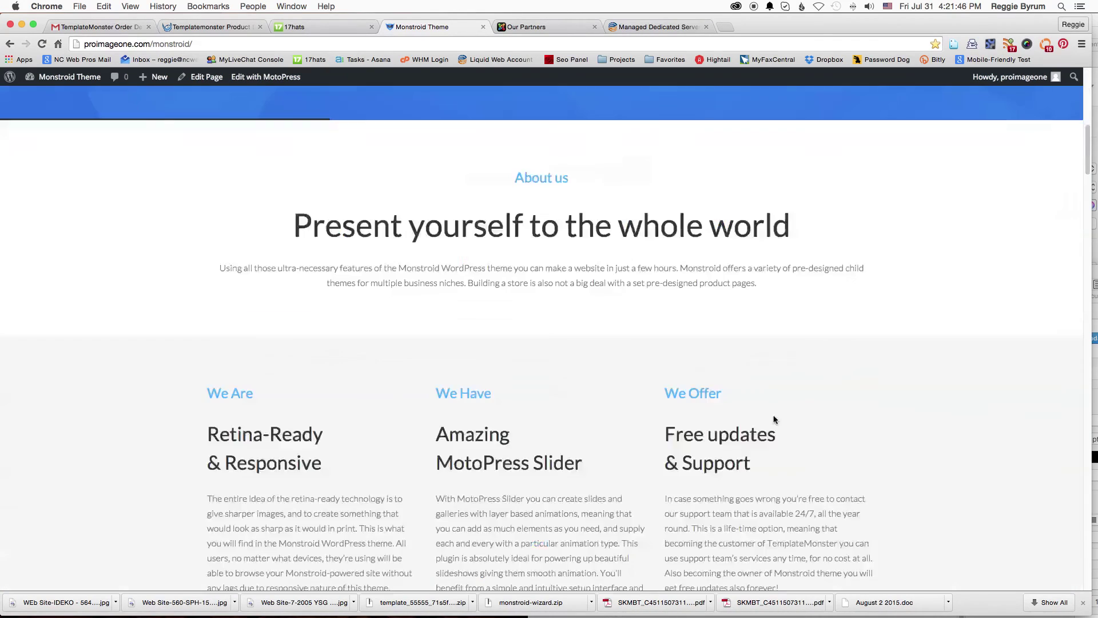
scroll(775, 419, "down", 20)
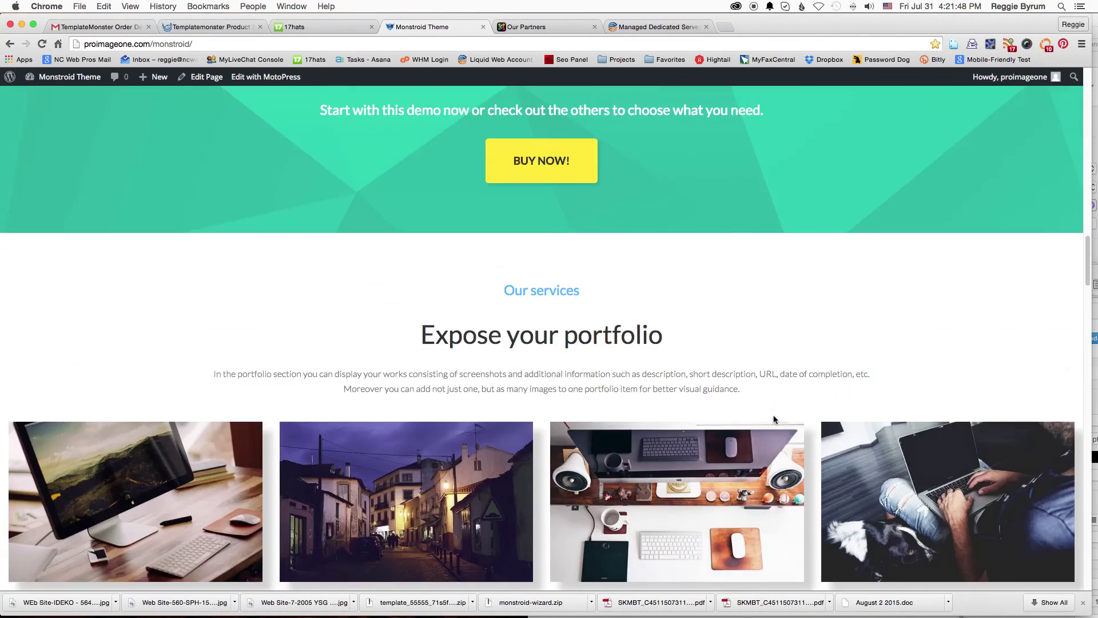
scroll(774, 419, "down", 20)
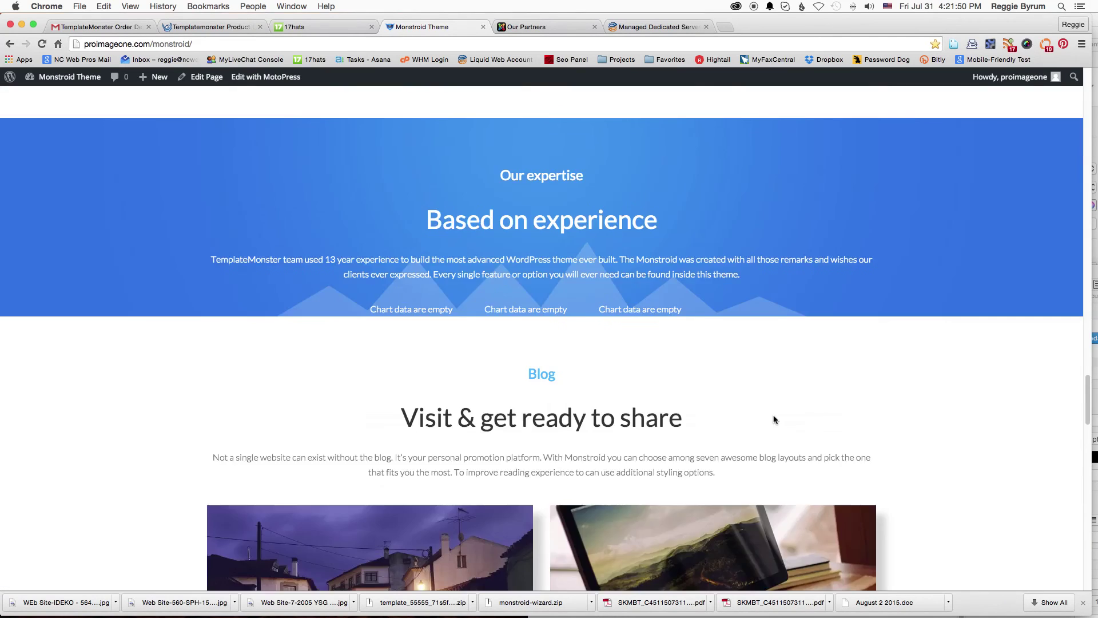
scroll(775, 420, "down", 12)
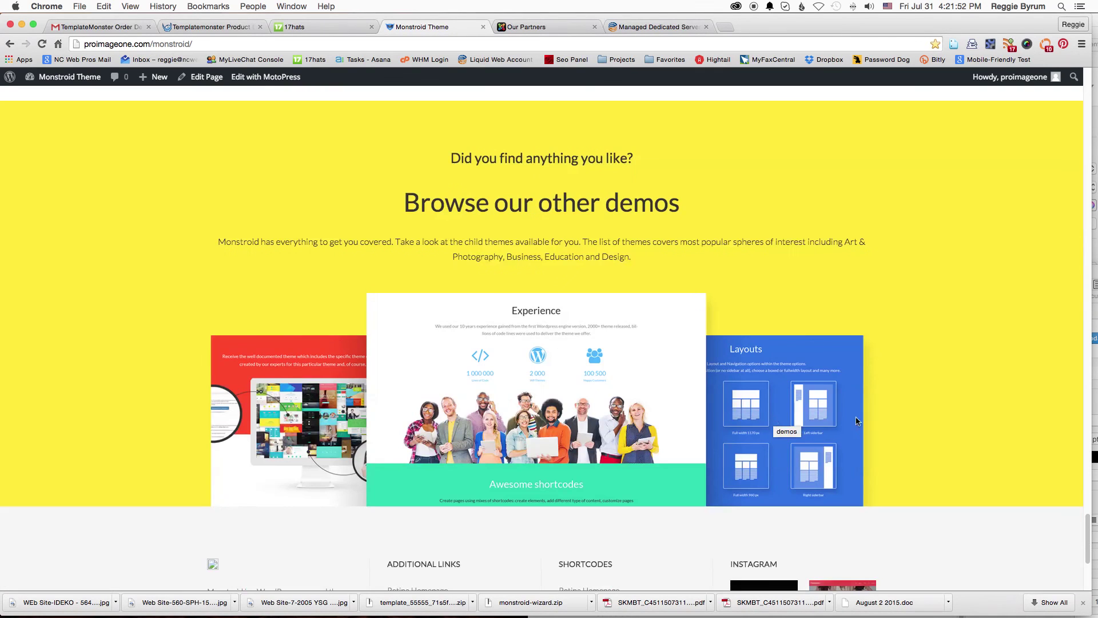
scroll(941, 424, "down", 5)
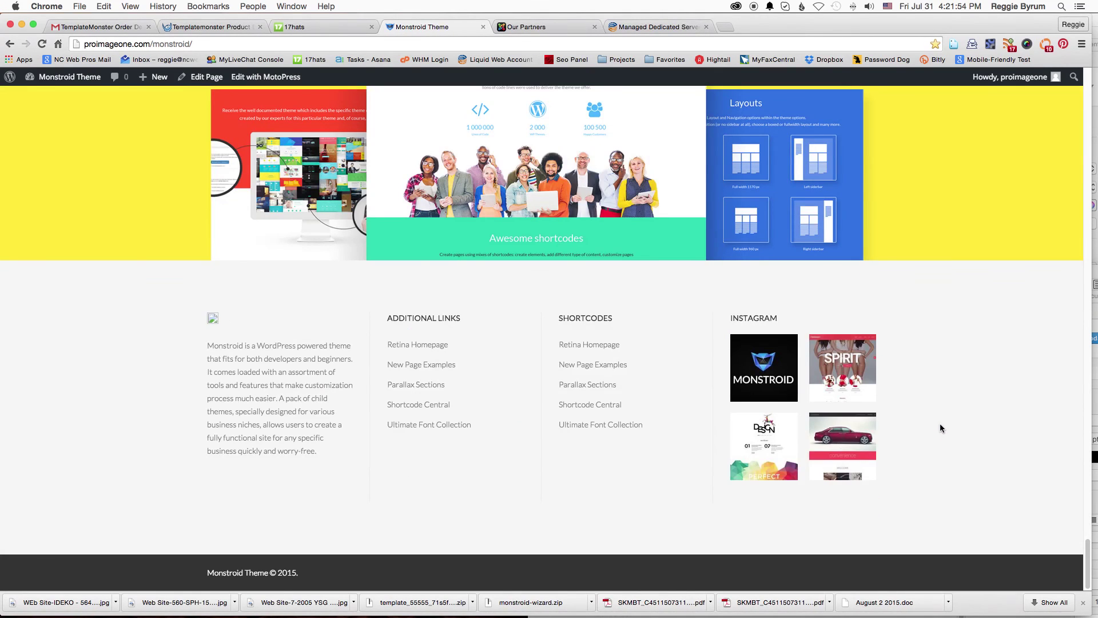
scroll(940, 424, "up", 15)
scroll(940, 428, "up", 20)
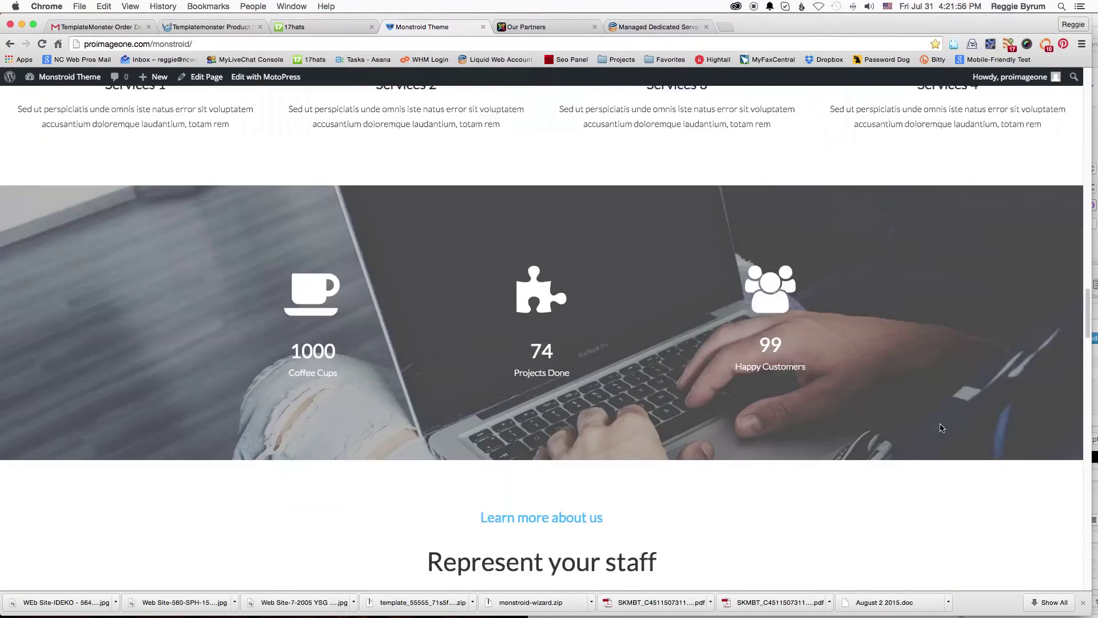